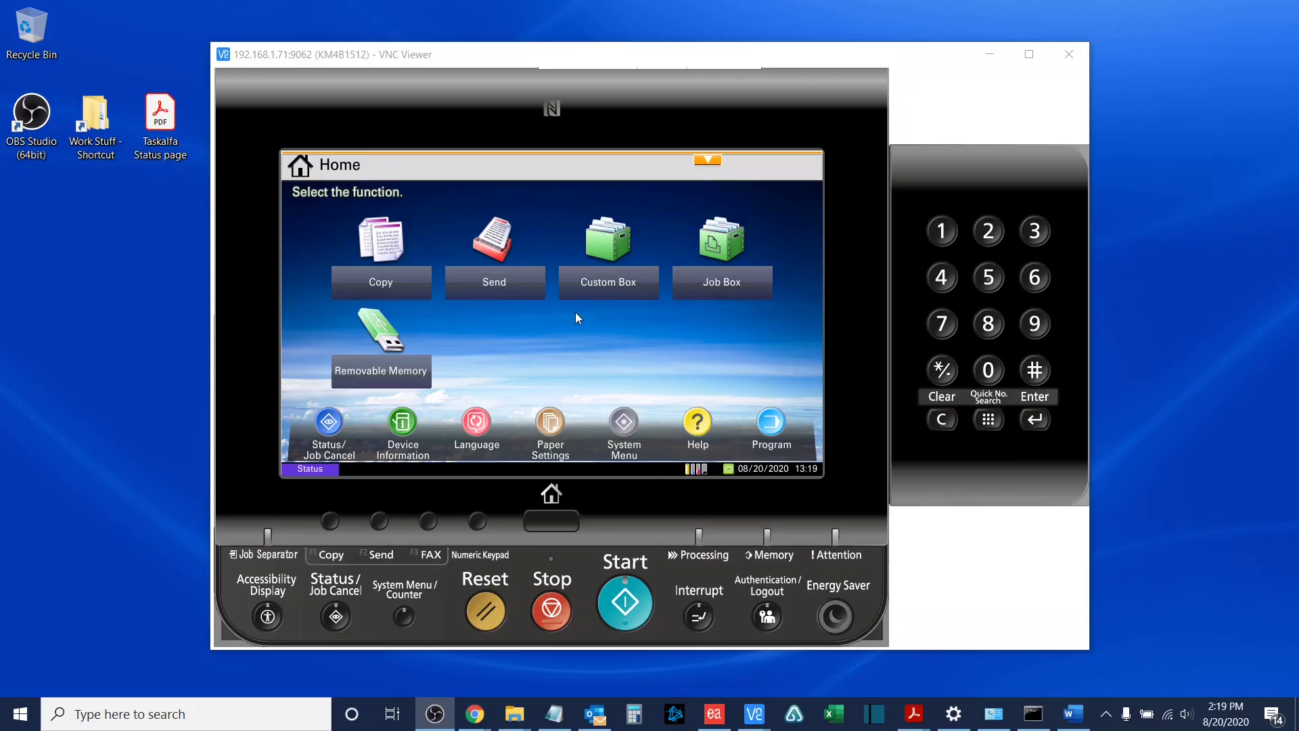
Step: Choose Demo Printer on Word's Print page and open its Printer Properties dialog
left_click(1073, 714)
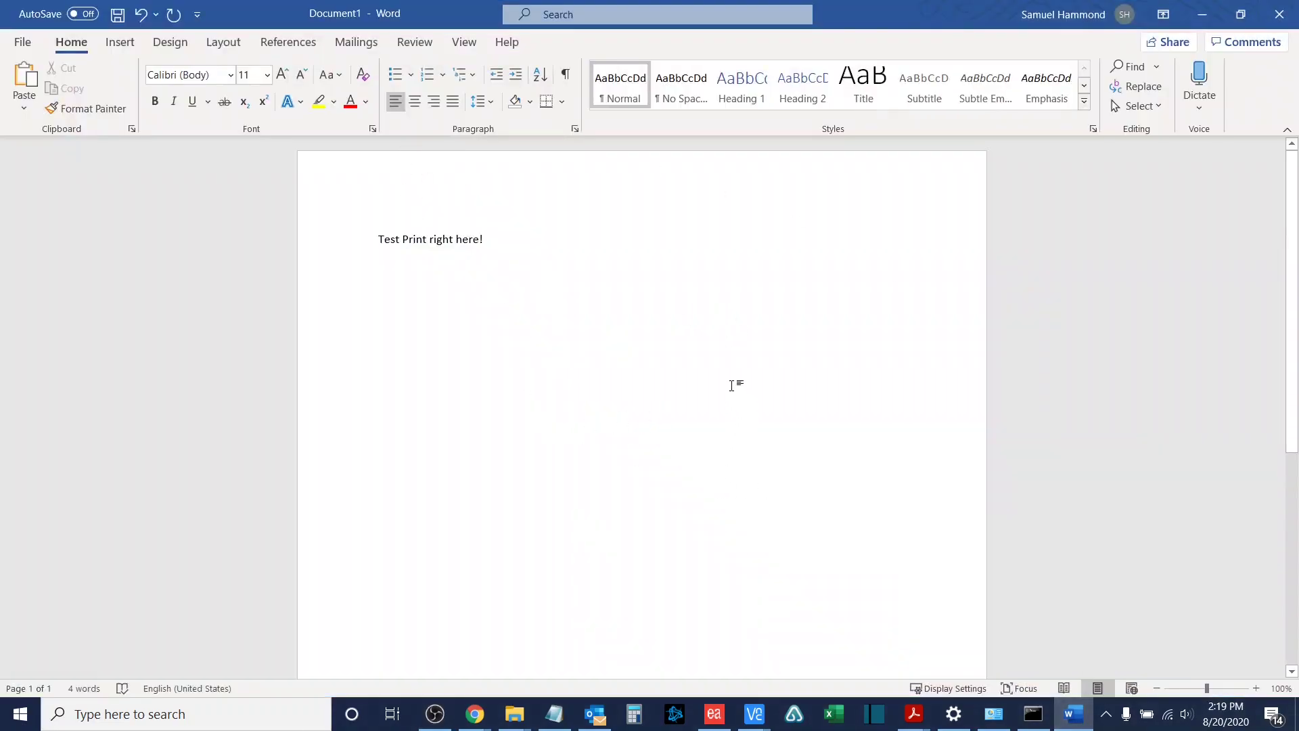
left_click(22, 42)
left_click(49, 298)
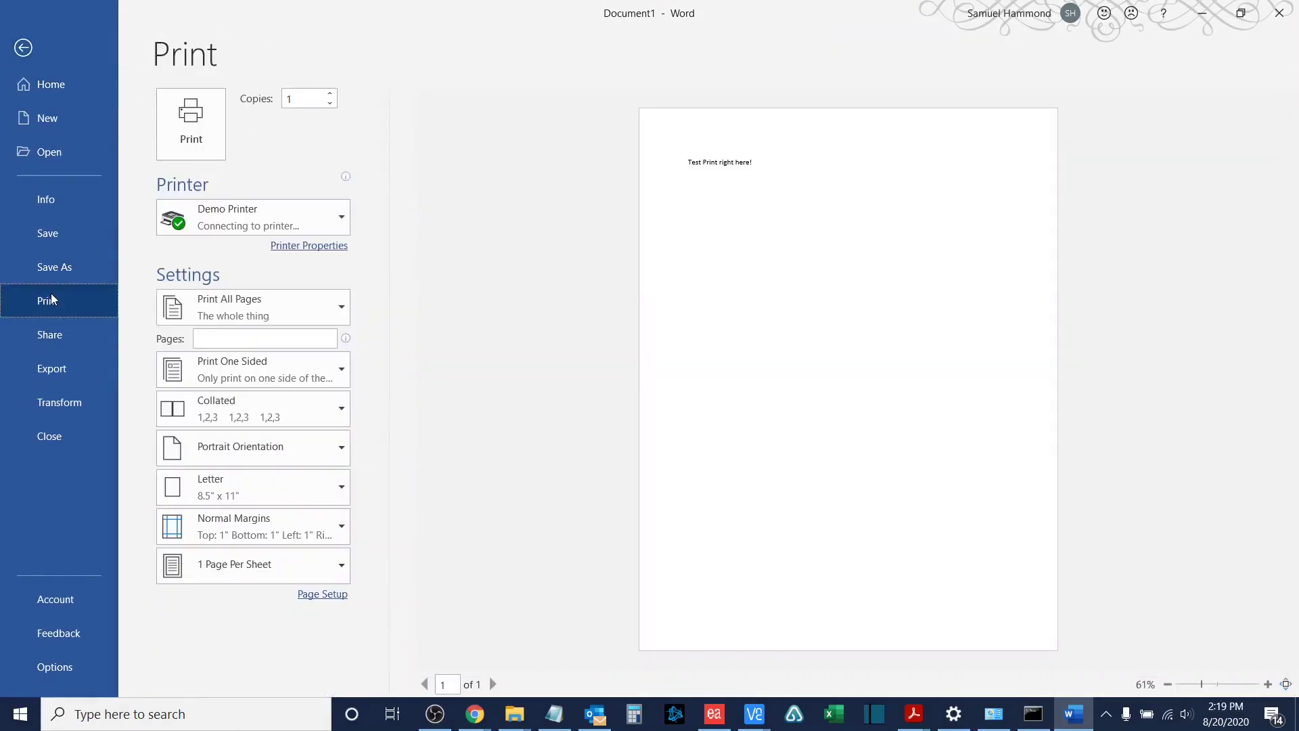
left_click(204, 225)
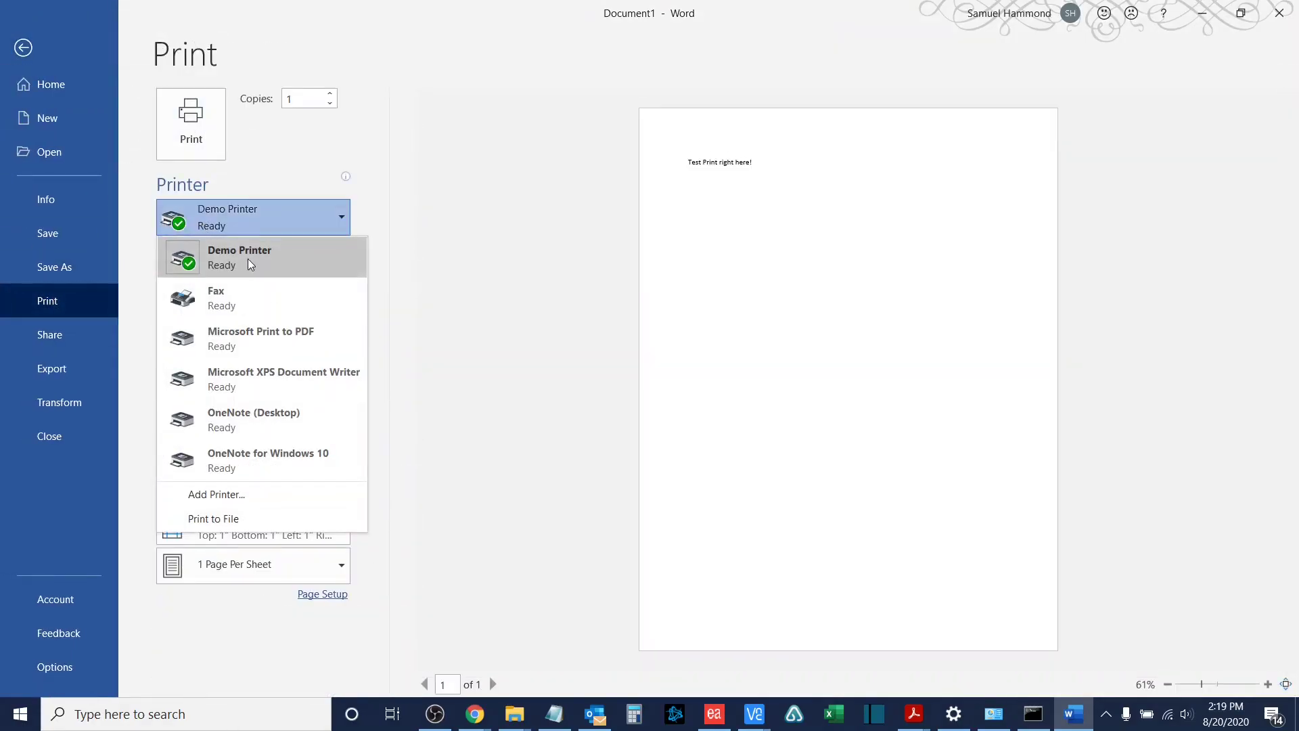
left_click(280, 257)
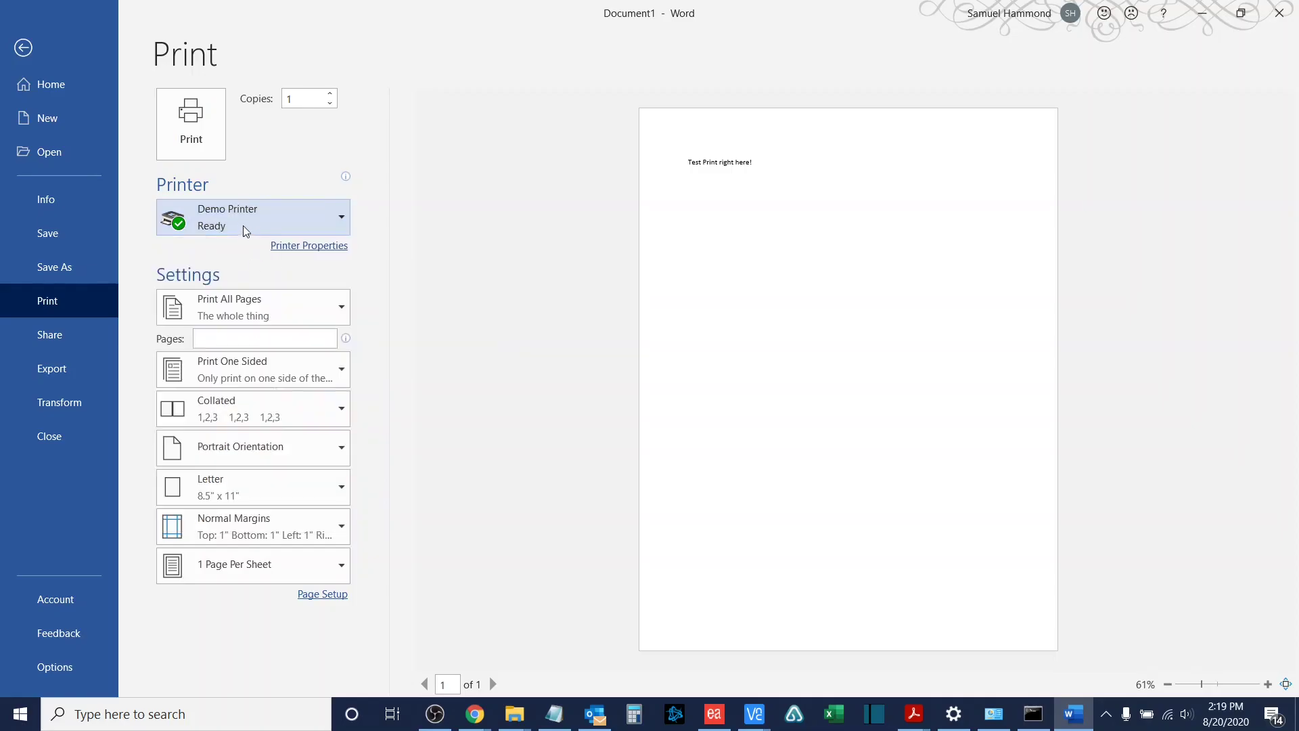
left_click(300, 249)
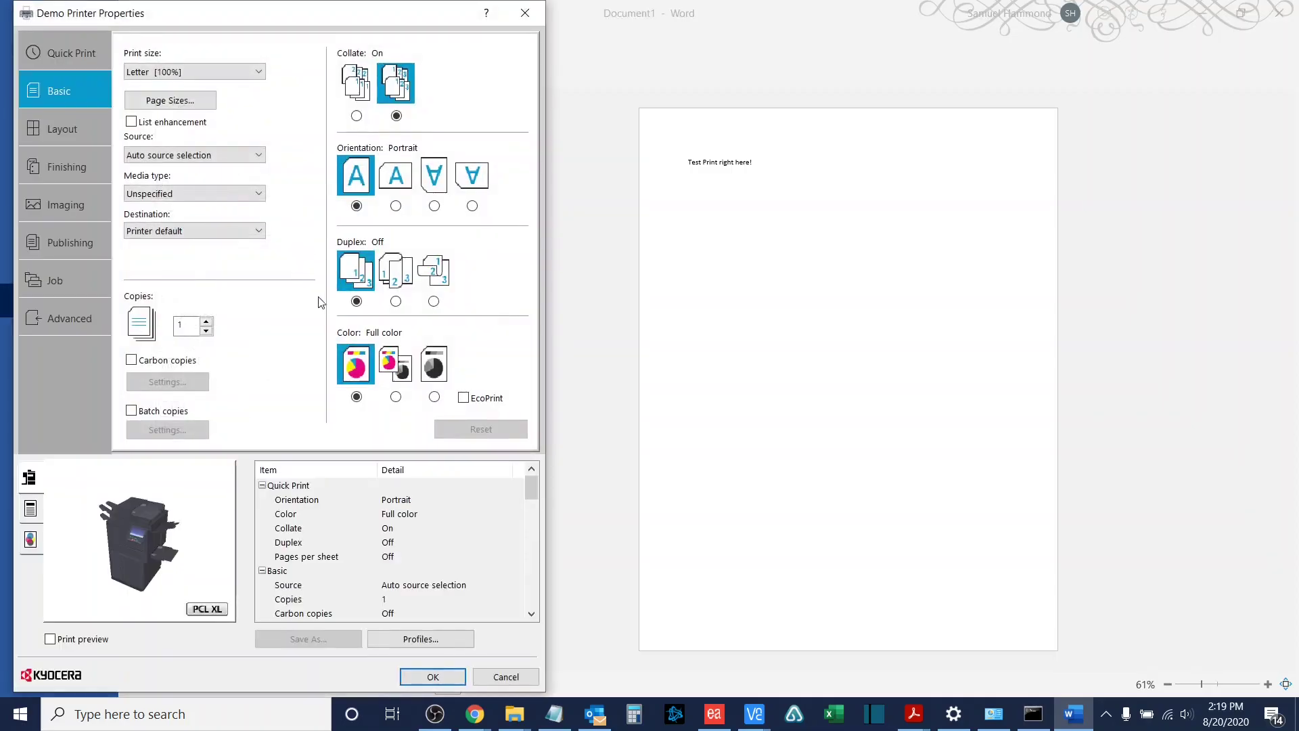
left_click_drag(322, 15, 596, 20)
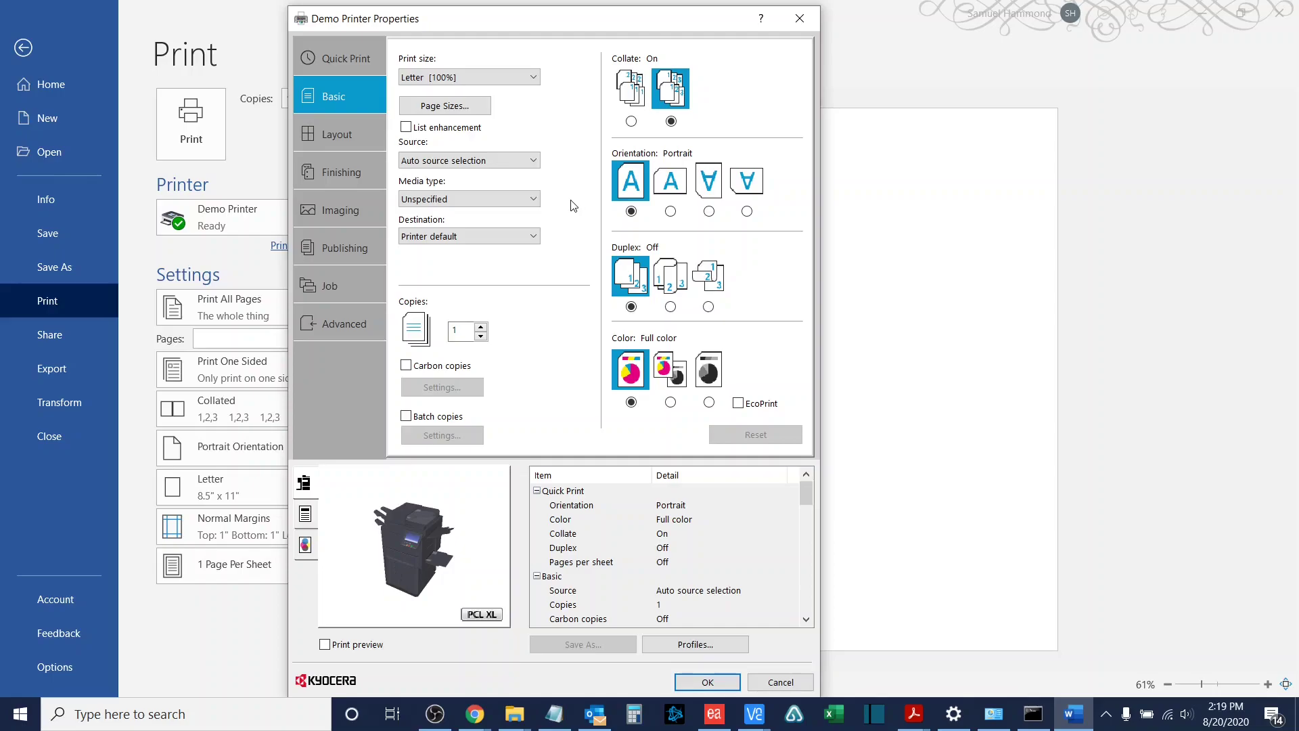
Step: On the Job settings, enable Job storage with type Private print
left_click(351, 284)
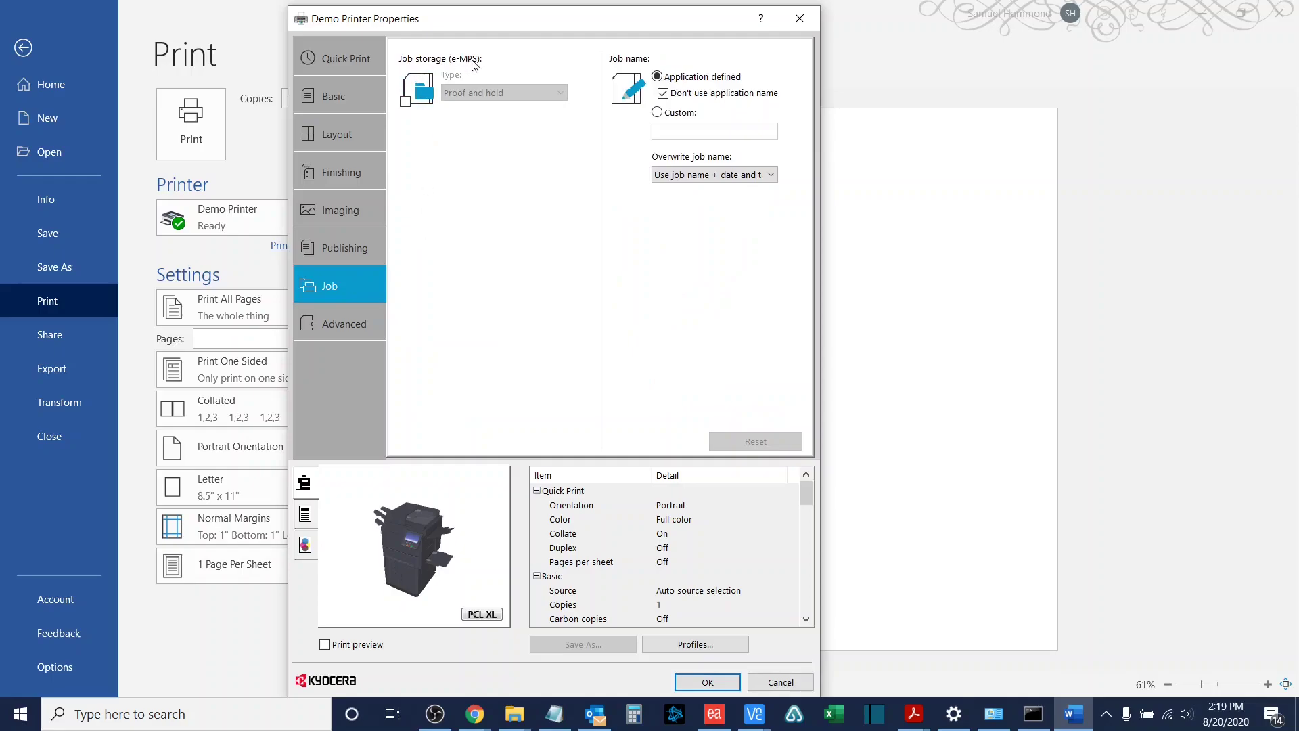
left_click(406, 101)
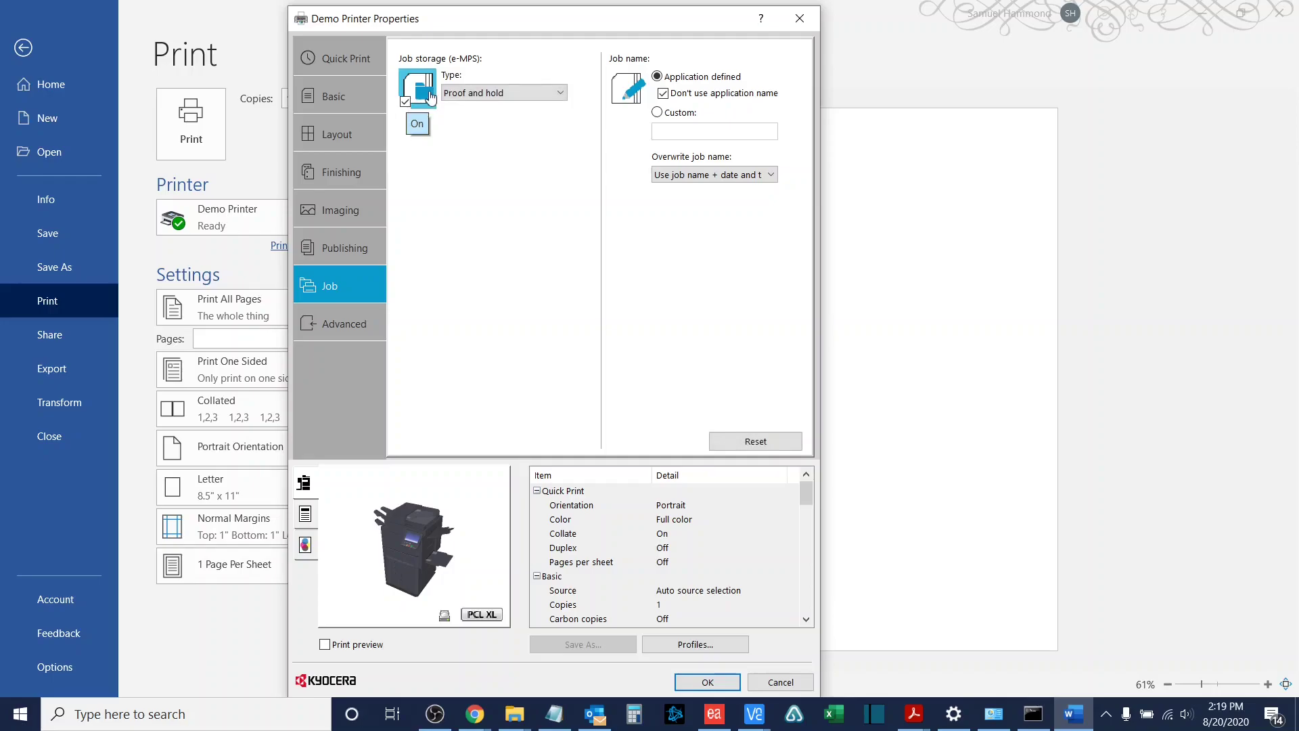
left_click(452, 101)
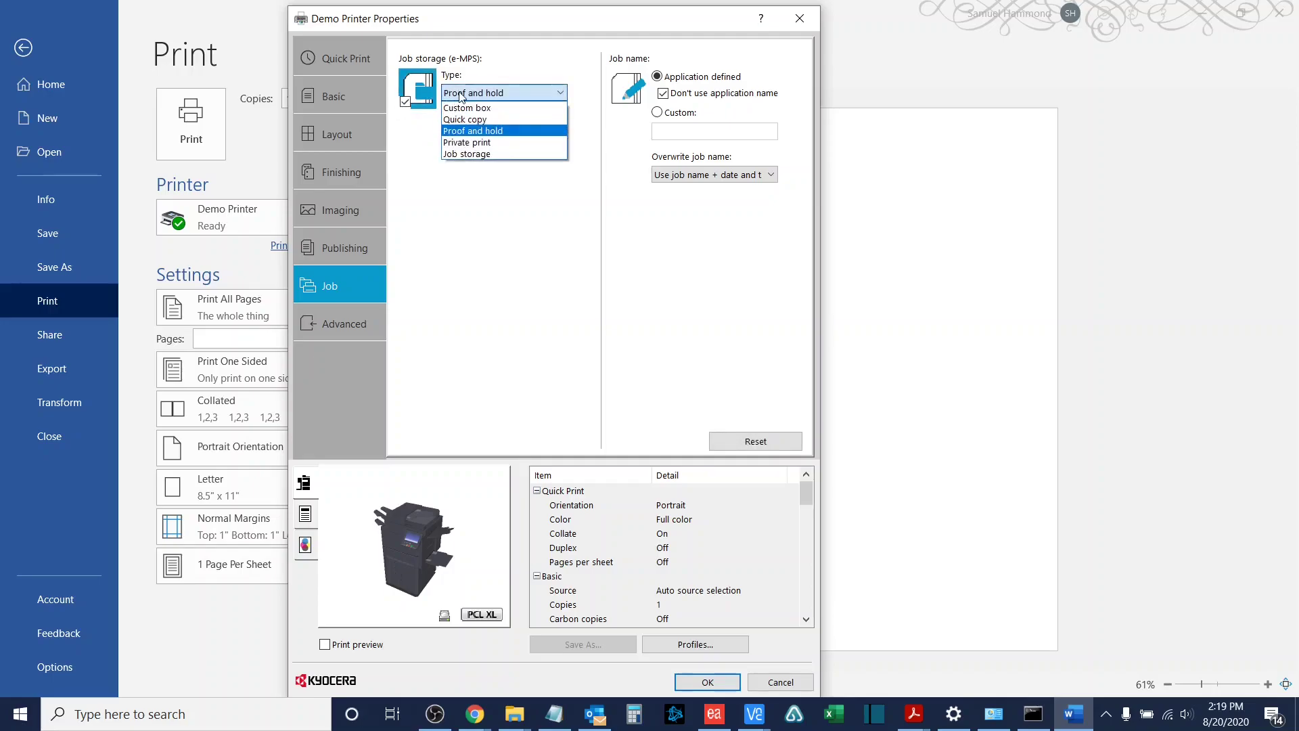
left_click(464, 148)
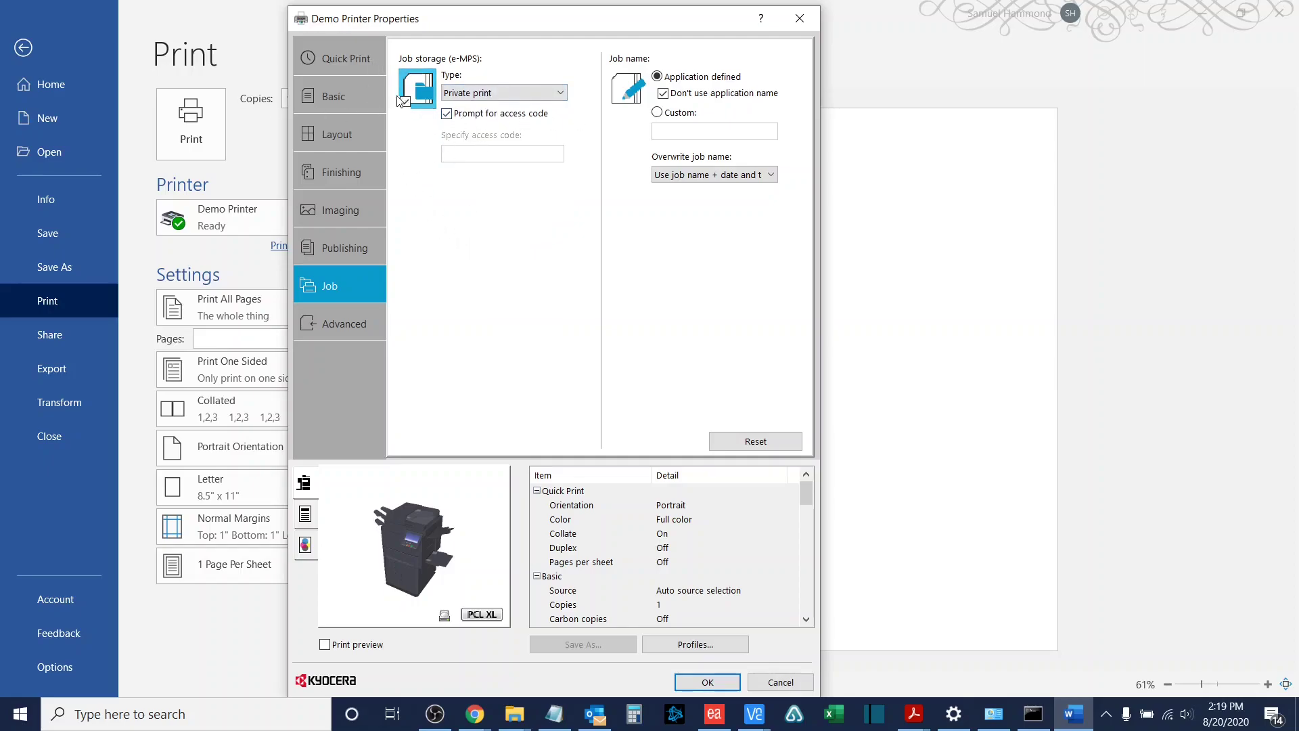
Step: Keep Prompt for access code on instead of a fixed code, then confirm with OK
left_click(445, 114)
left_click(458, 154)
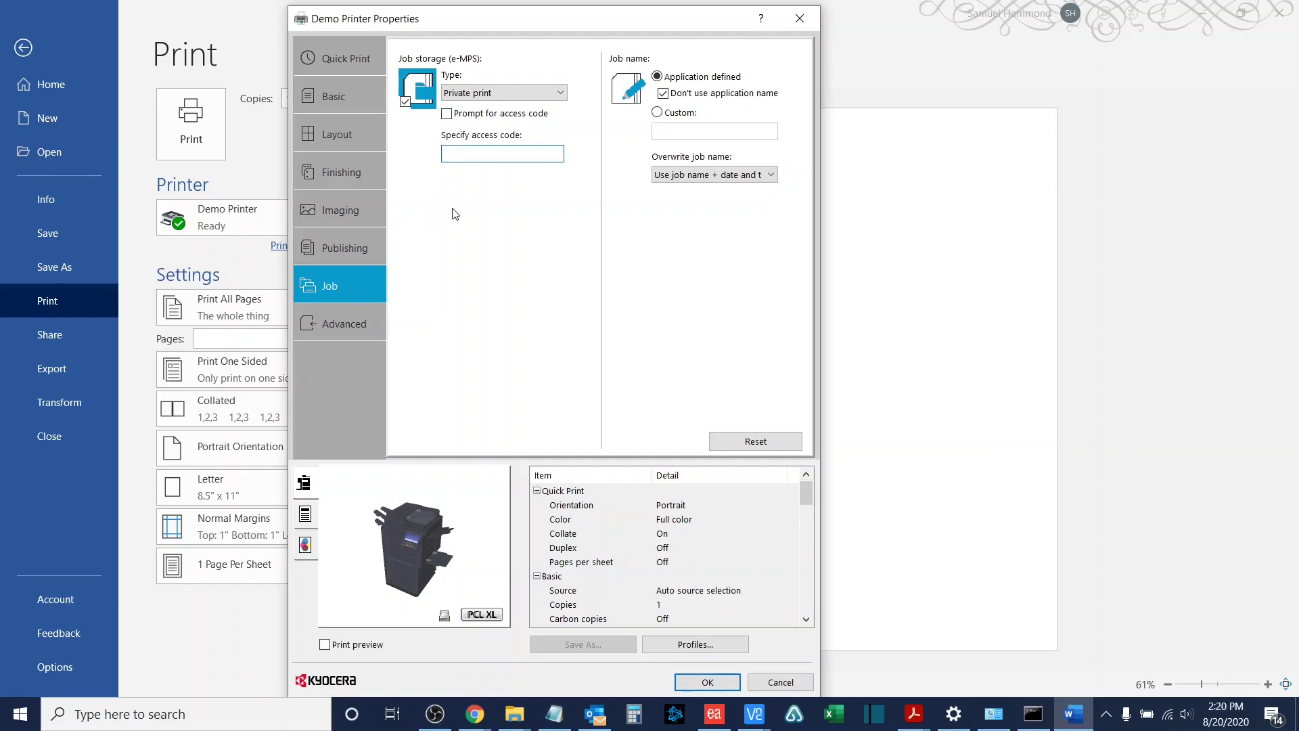
type("1234")
key("BackSpace")
key("BackSpace")
key("BackSpace")
key("BackSpace")
left_click(446, 113)
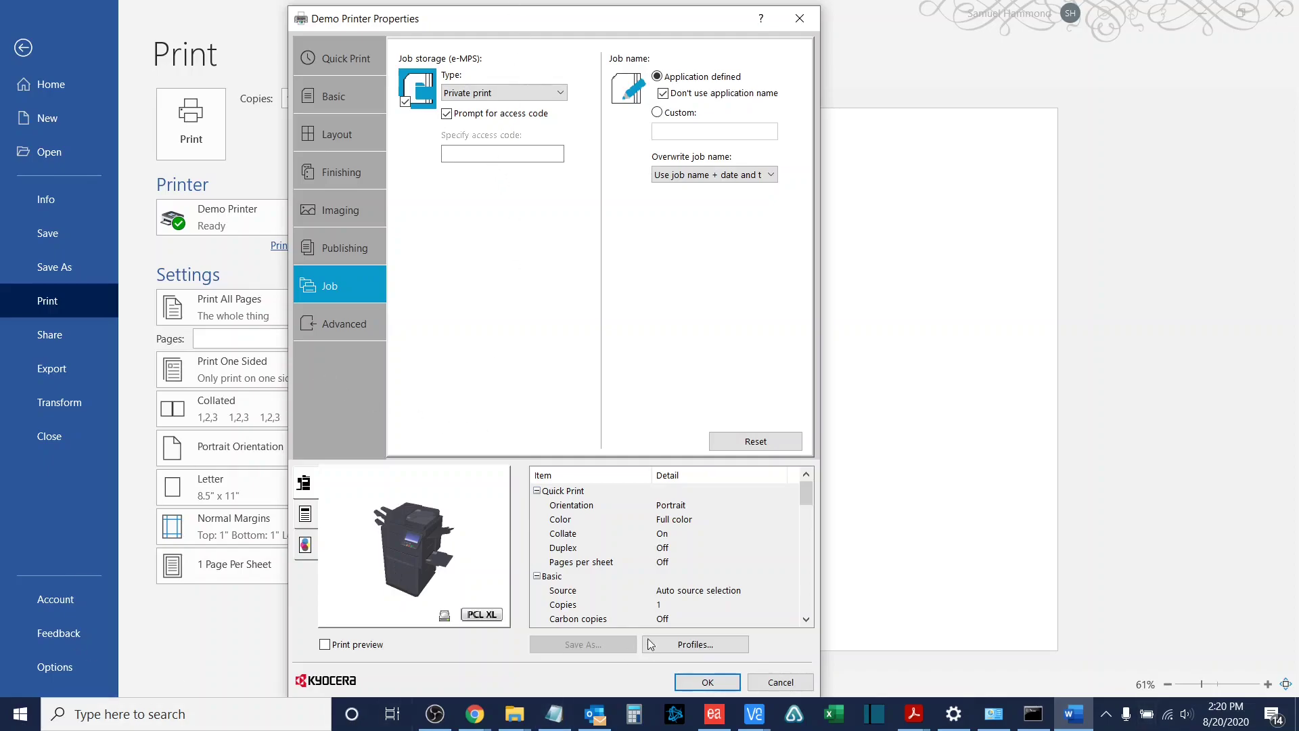
left_click(707, 682)
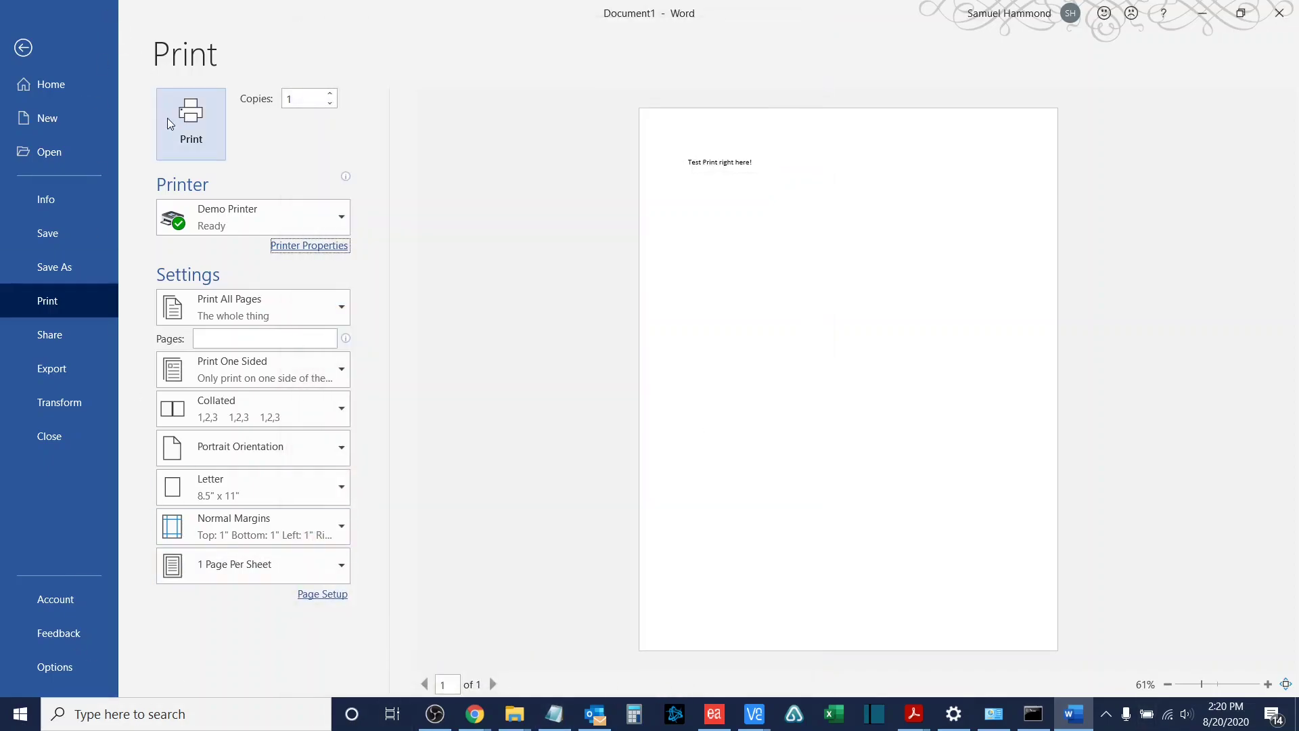
Step: Print the test document, entering the access code in the Private Print prompt
left_click(185, 130)
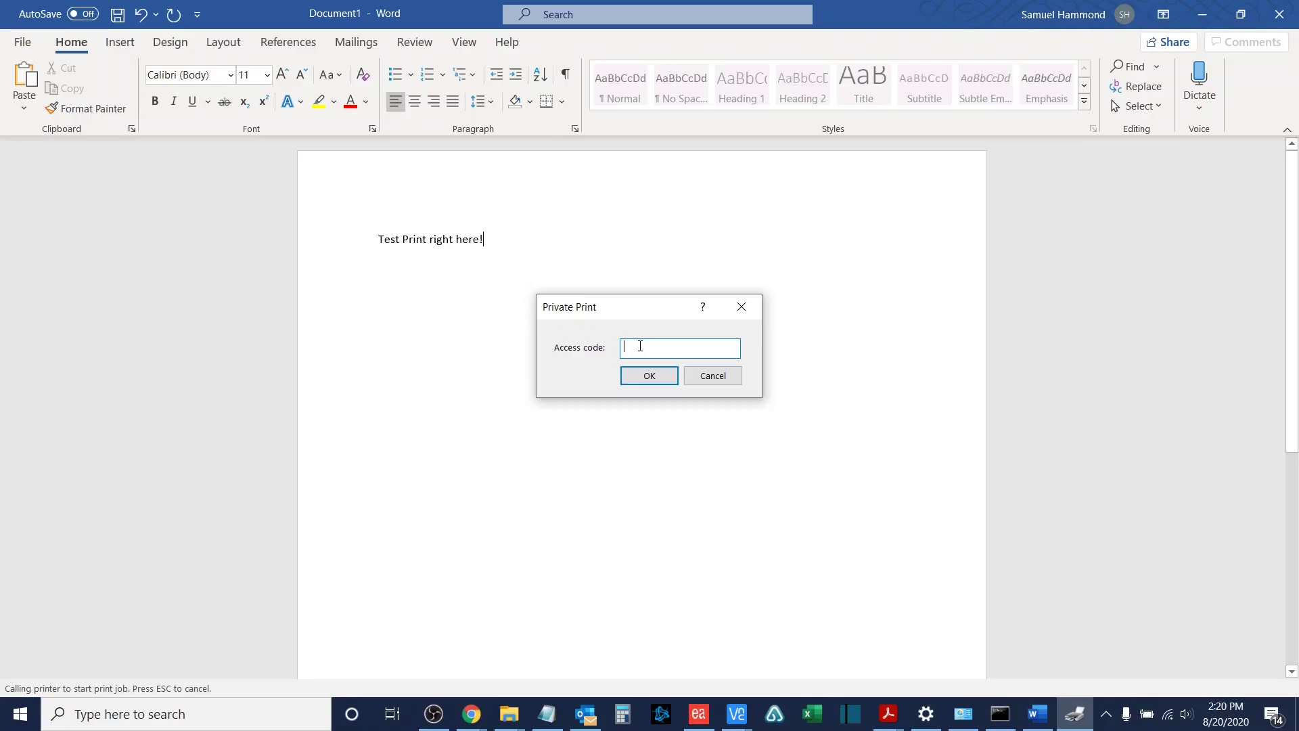
type("1234")
key("Return")
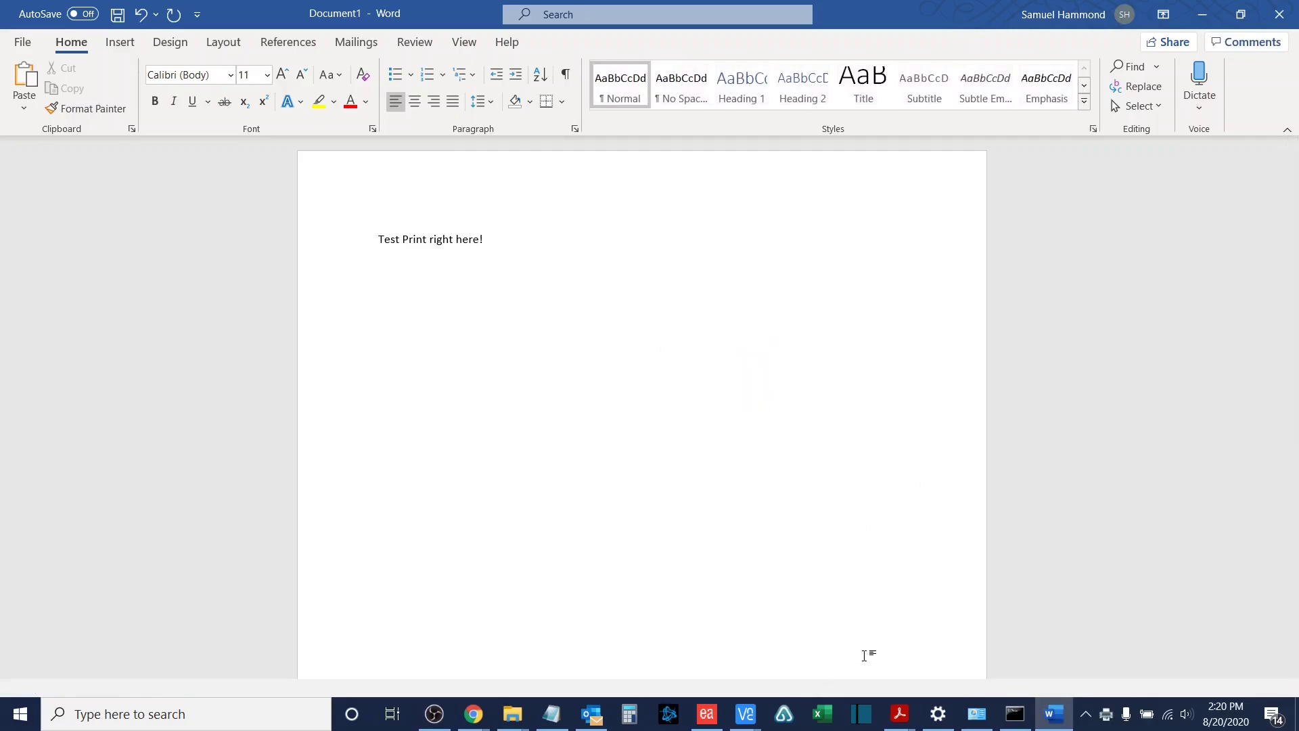
Step: On the printer panel, open Job Box > Private Print/Stored Job, the user's box, and select Document1
mouse_move(745, 716)
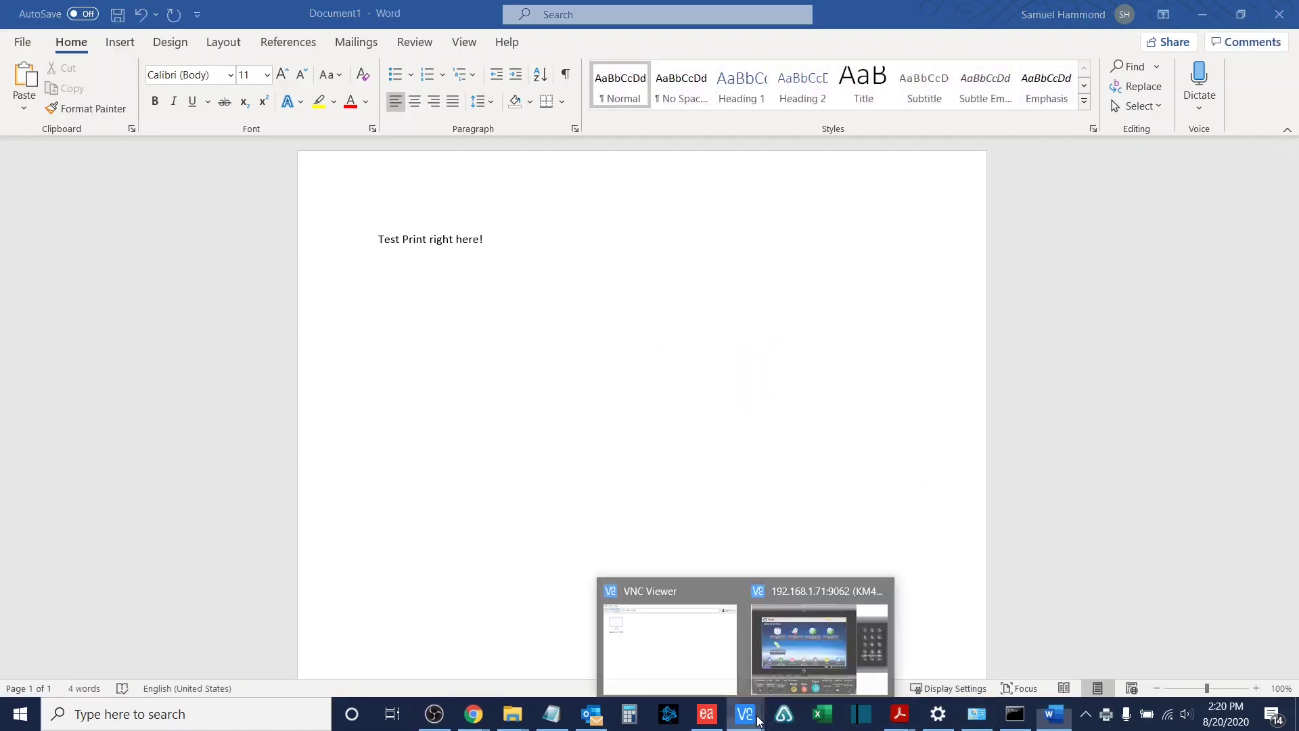
left_click(826, 650)
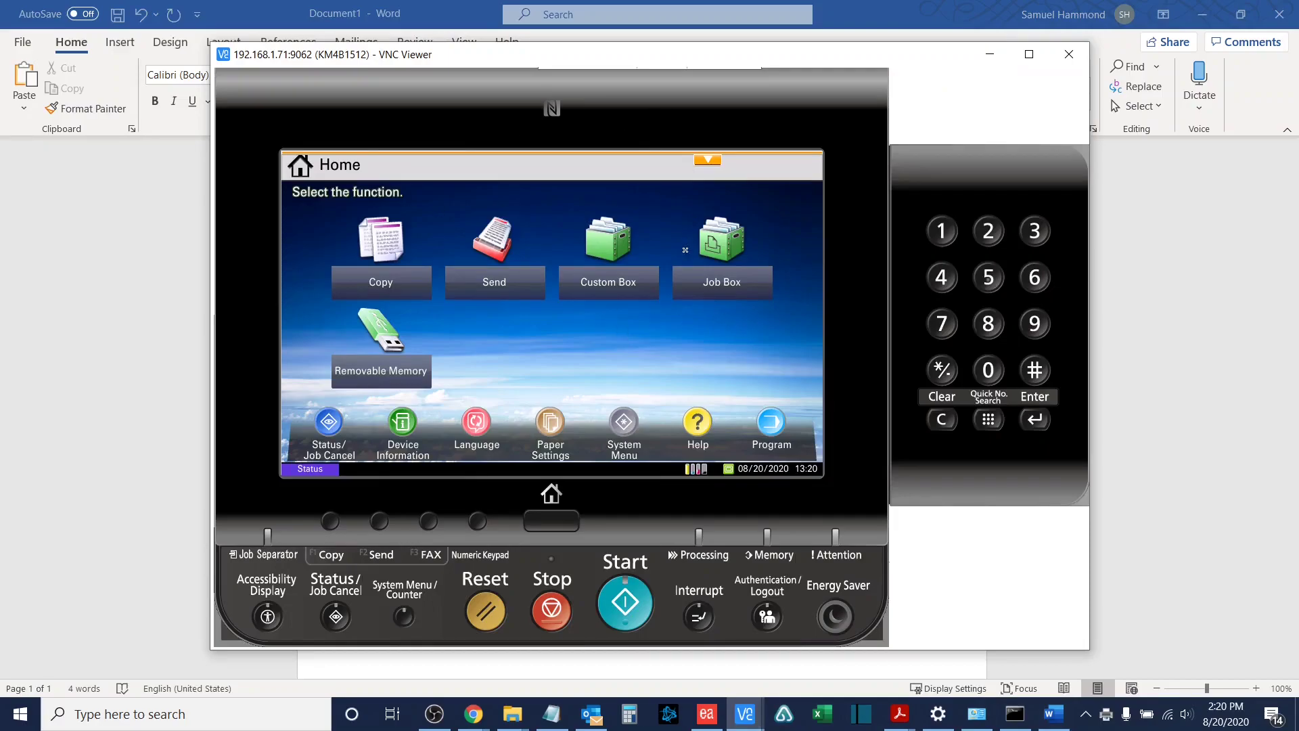
left_click(723, 287)
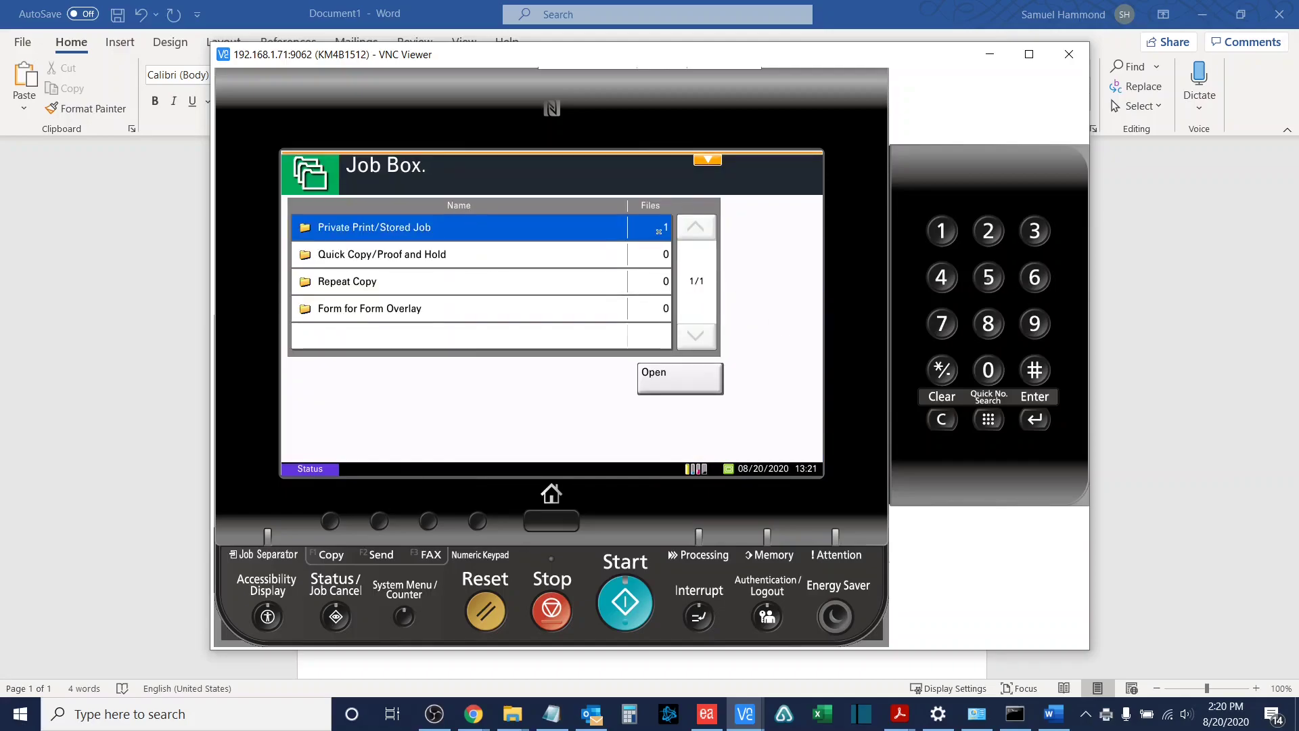
left_click(669, 381)
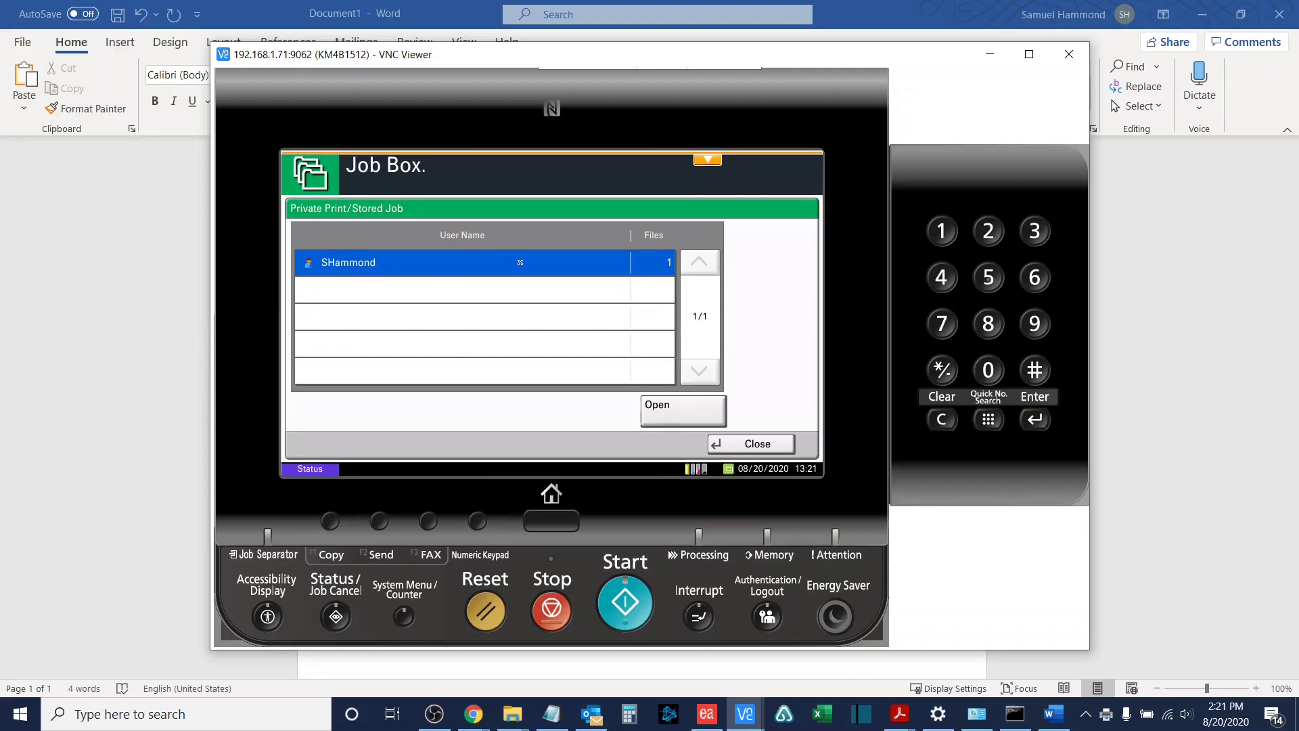
left_click(682, 410)
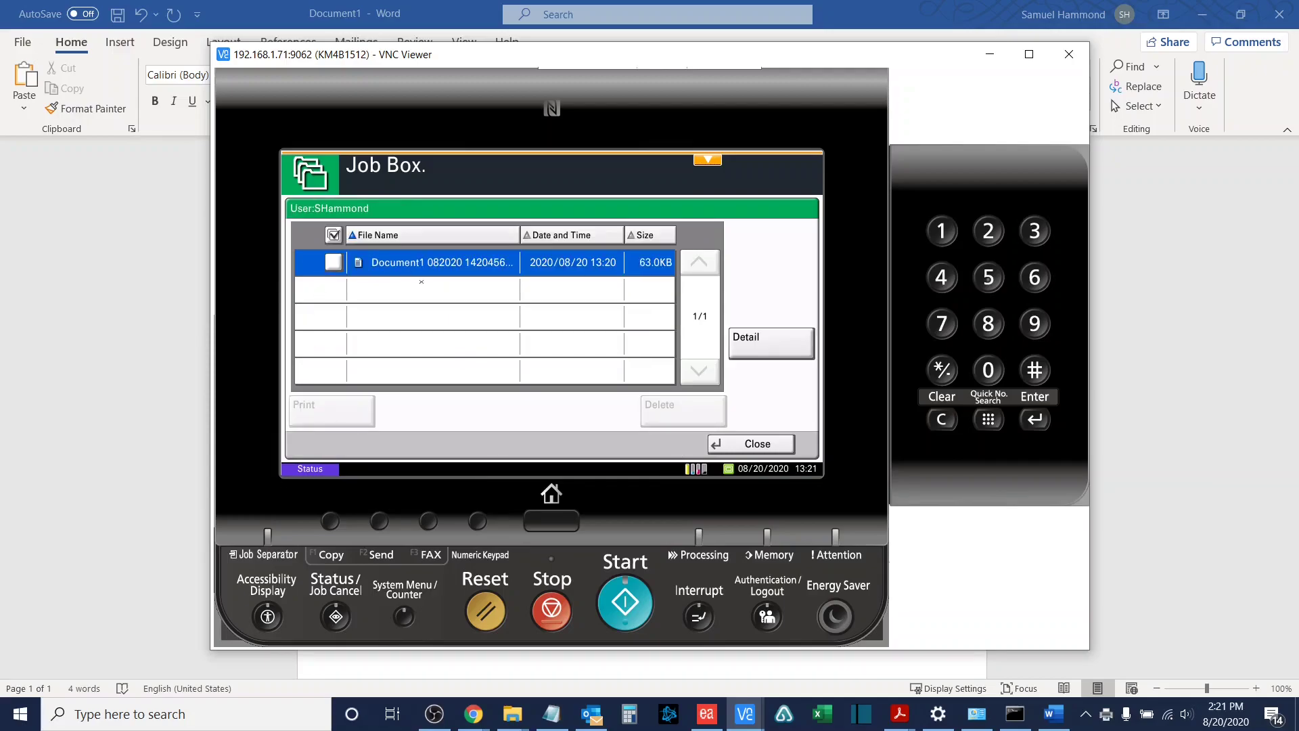
left_click(333, 263)
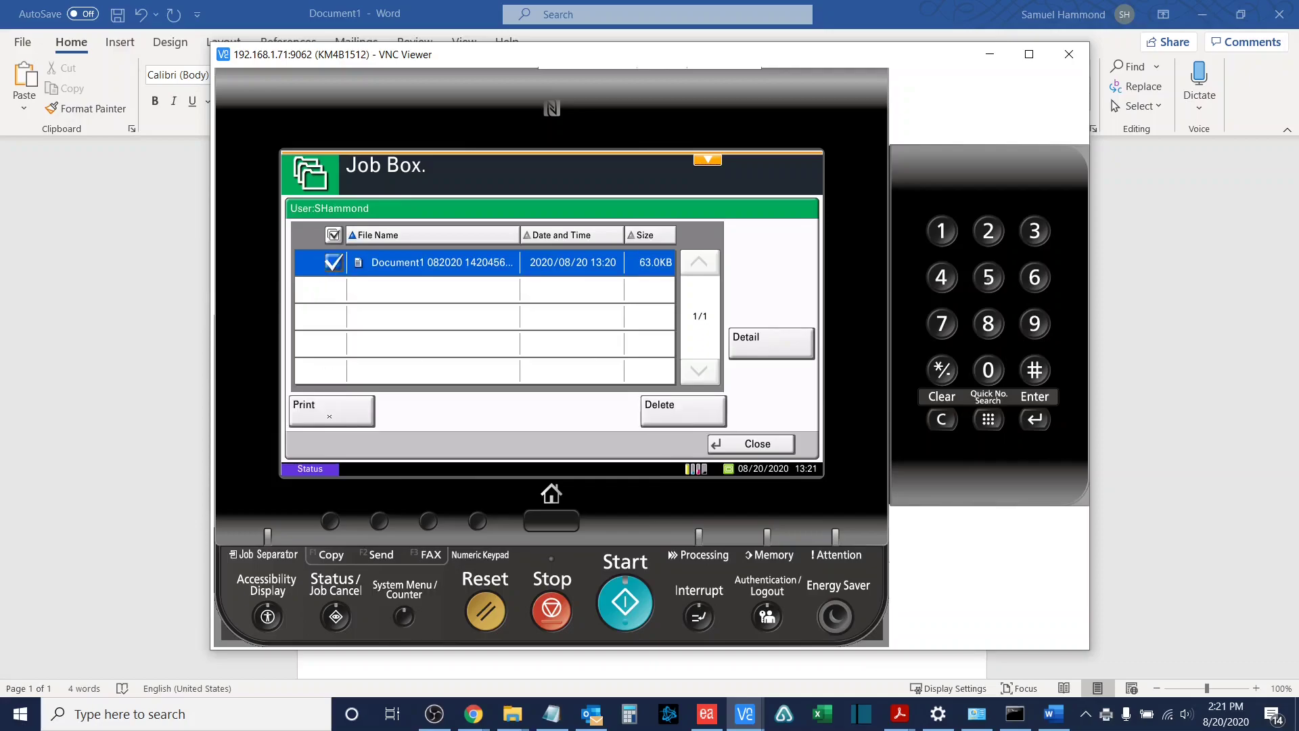
left_click(333, 235)
left_click(333, 264)
Step: Enter the job password on the keypad, set 1 copy and start printing Document1
left_click(320, 417)
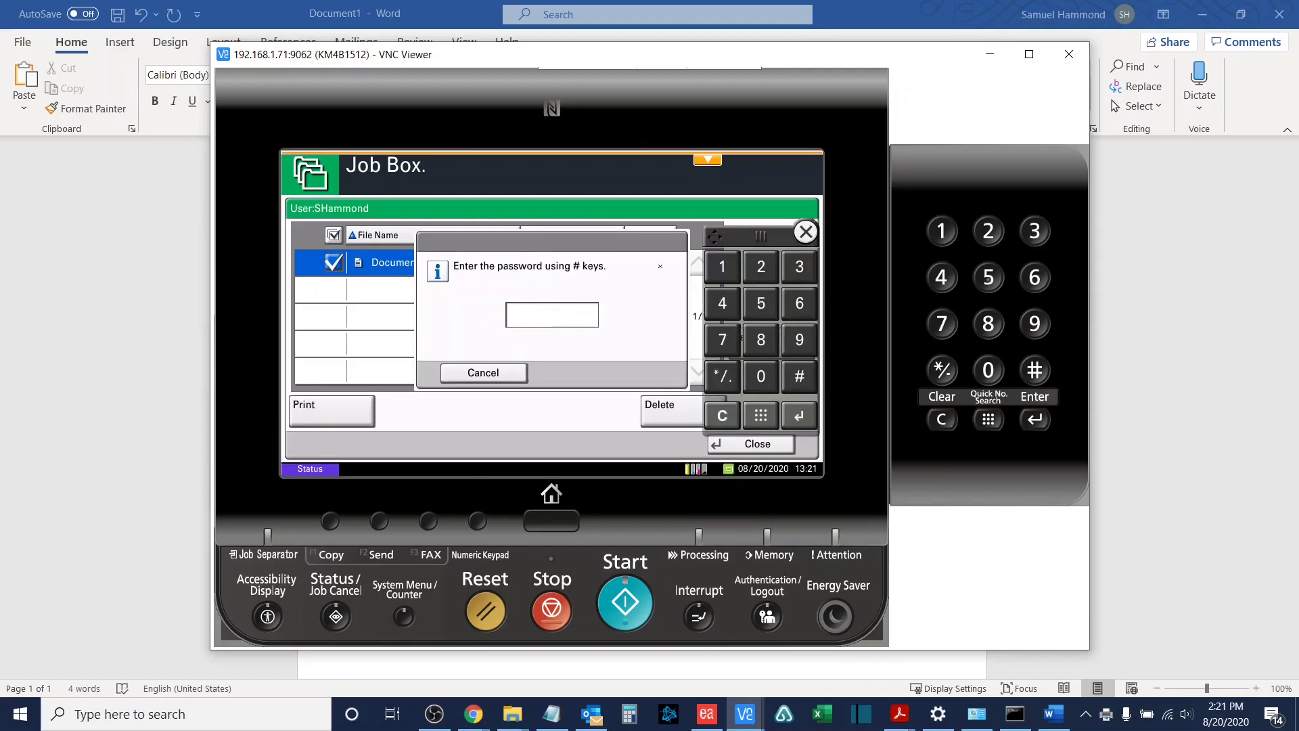
left_click(719, 273)
left_click(773, 272)
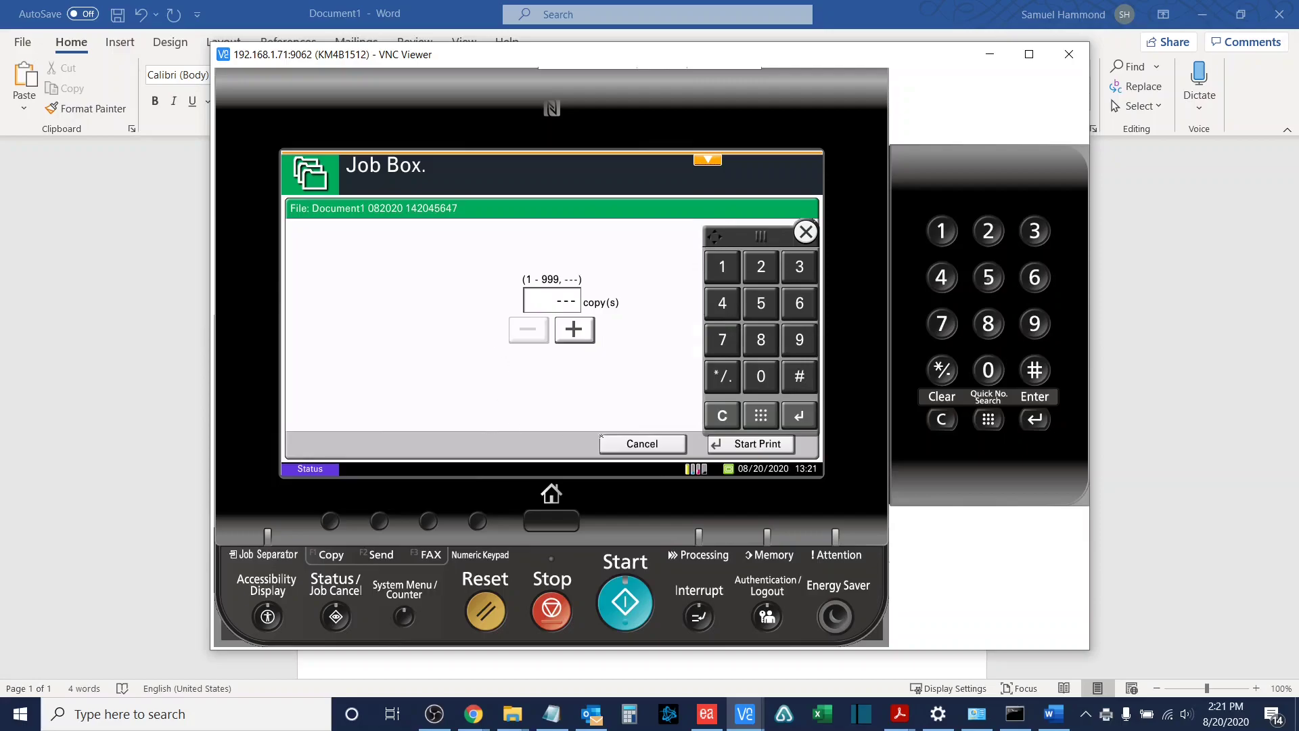
left_click(578, 338)
left_click(739, 445)
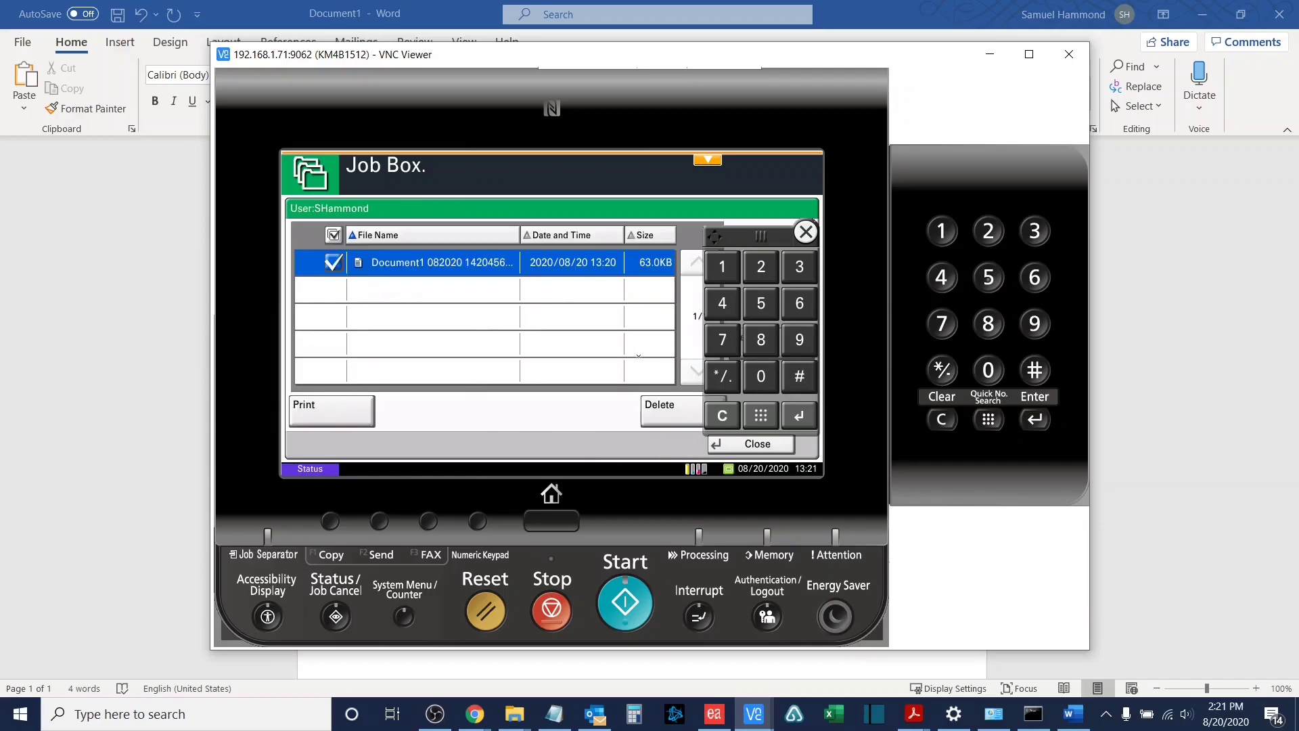
Step: Retry releasing Document1 with the correct password and print a single copy
left_click(368, 419)
left_click(750, 270)
left_click(750, 271)
left_click(750, 271)
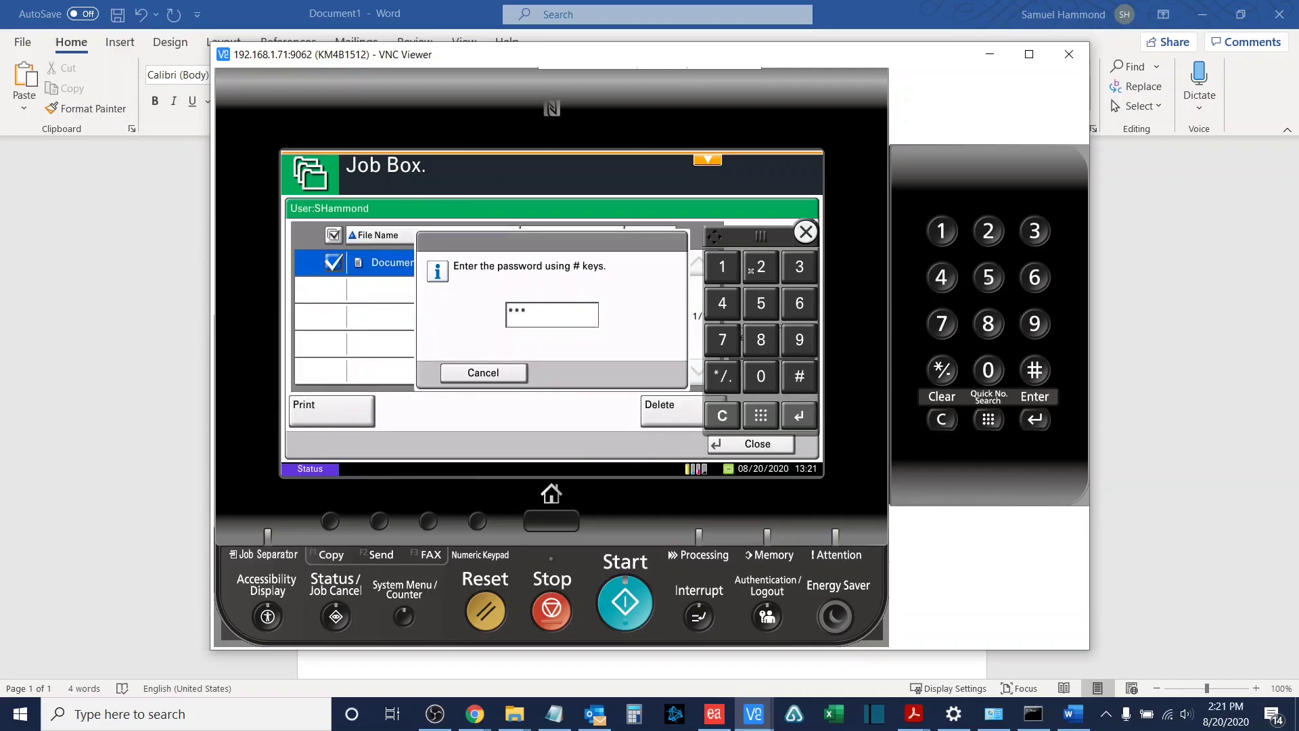
left_click(751, 270)
key("Return")
left_click(752, 260)
left_click(791, 269)
key("Return")
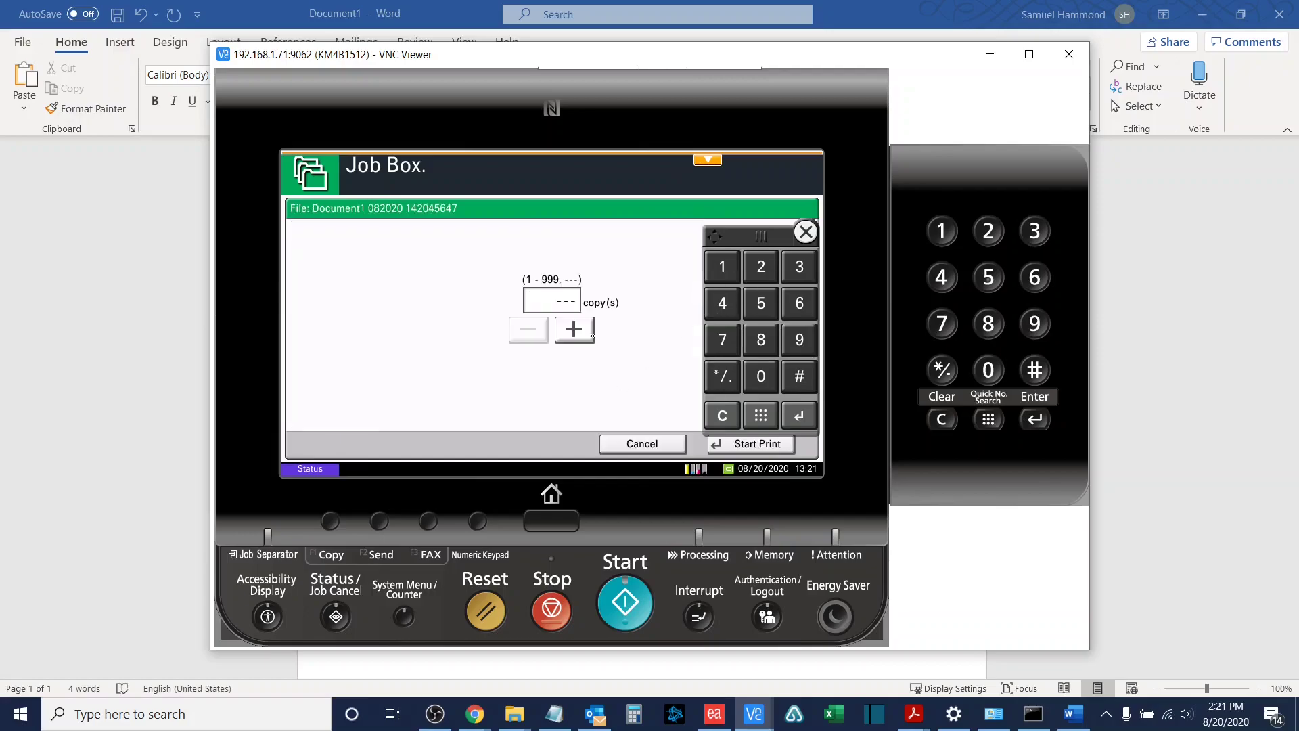
left_click(576, 330)
left_click(725, 447)
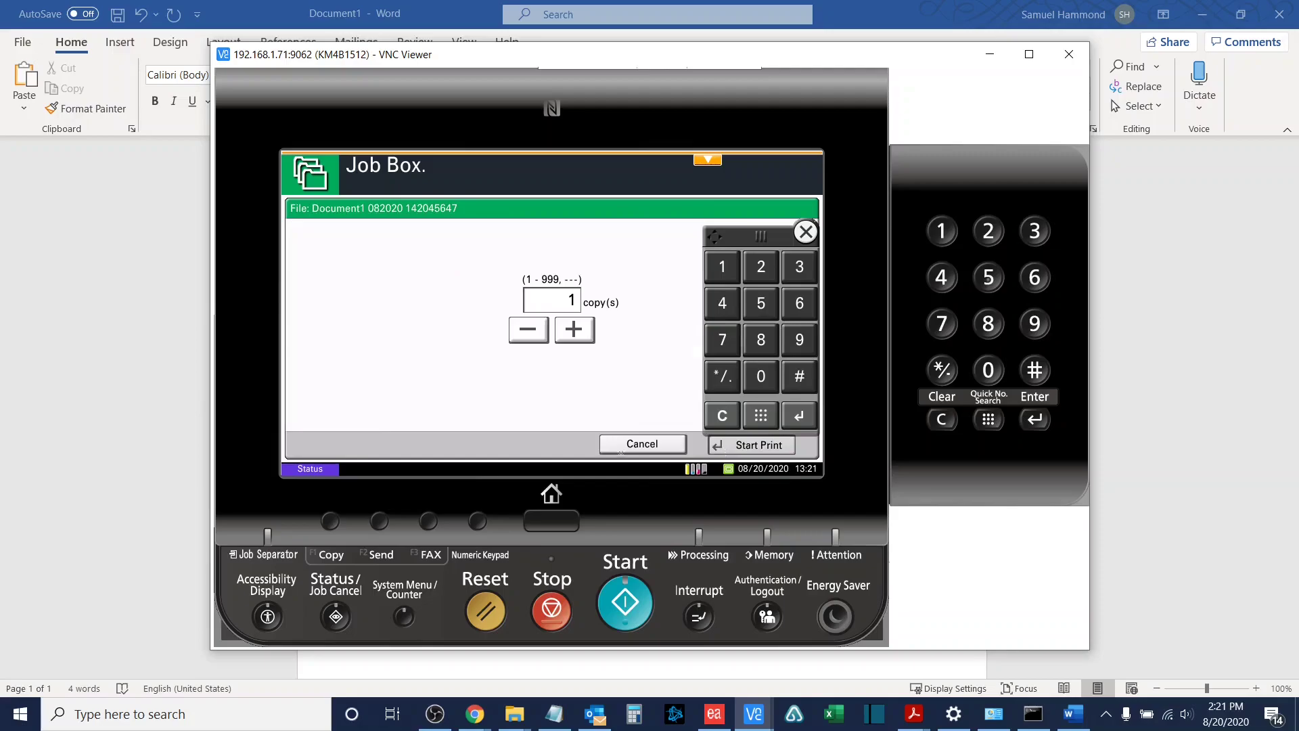